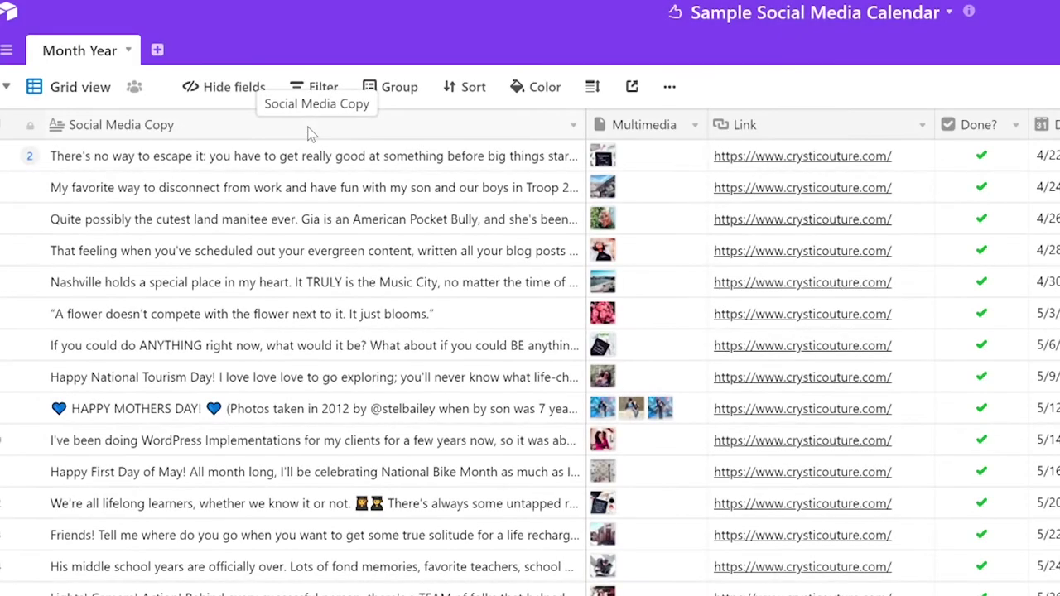
Inspect the first post's copy, image, link, Done status, date, Purpose and network tags.
click(310, 134)
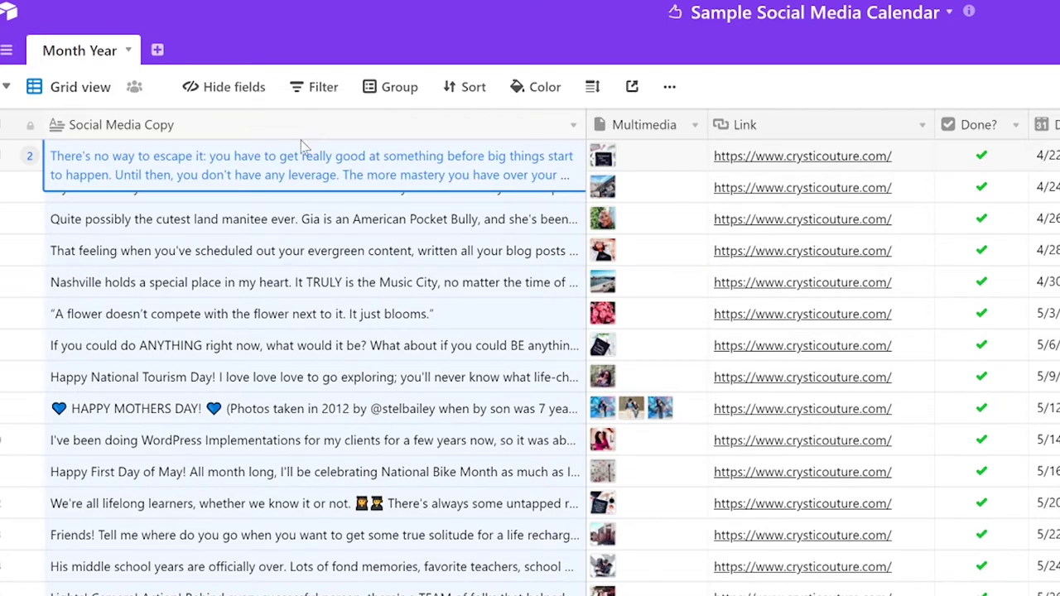
click(654, 139)
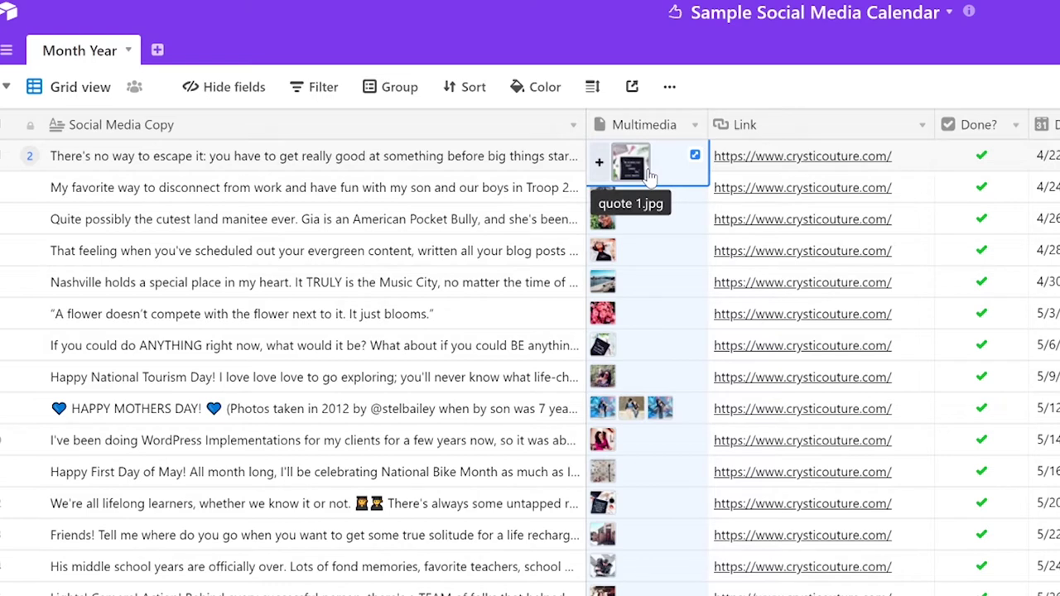
key(Right)
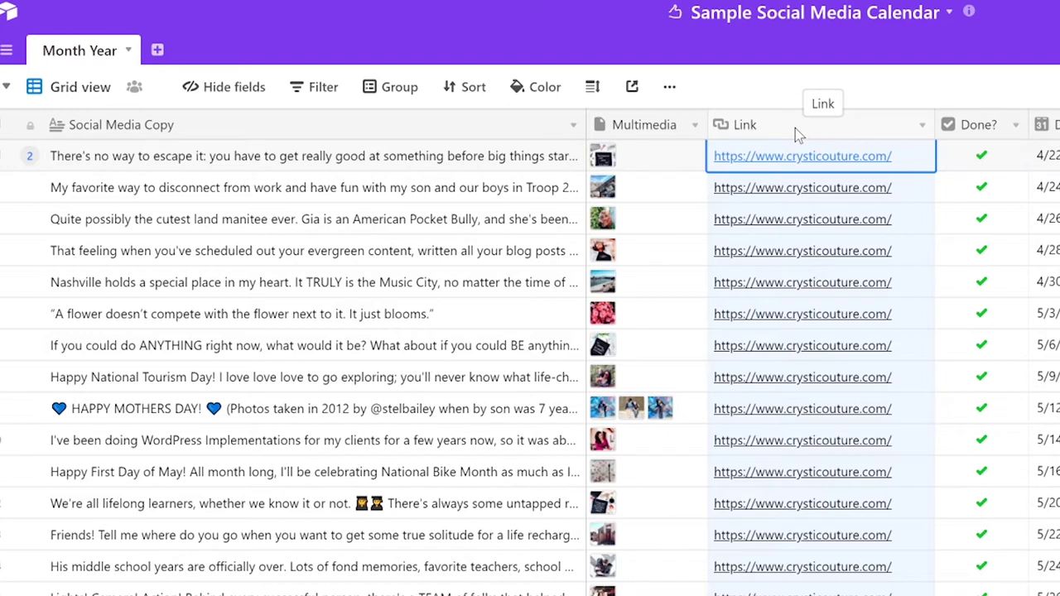
click(987, 127)
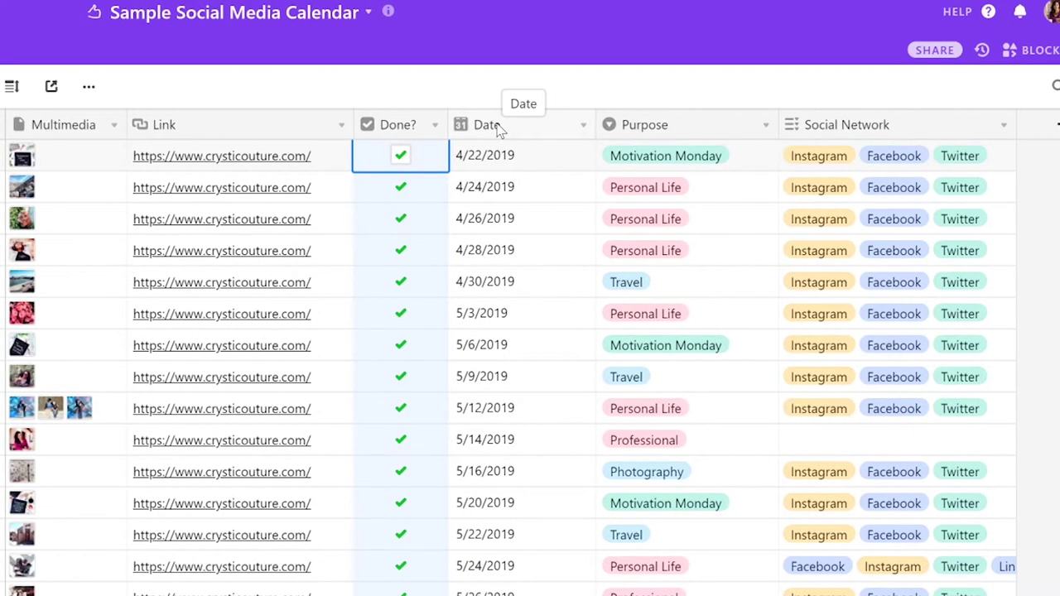
click(501, 130)
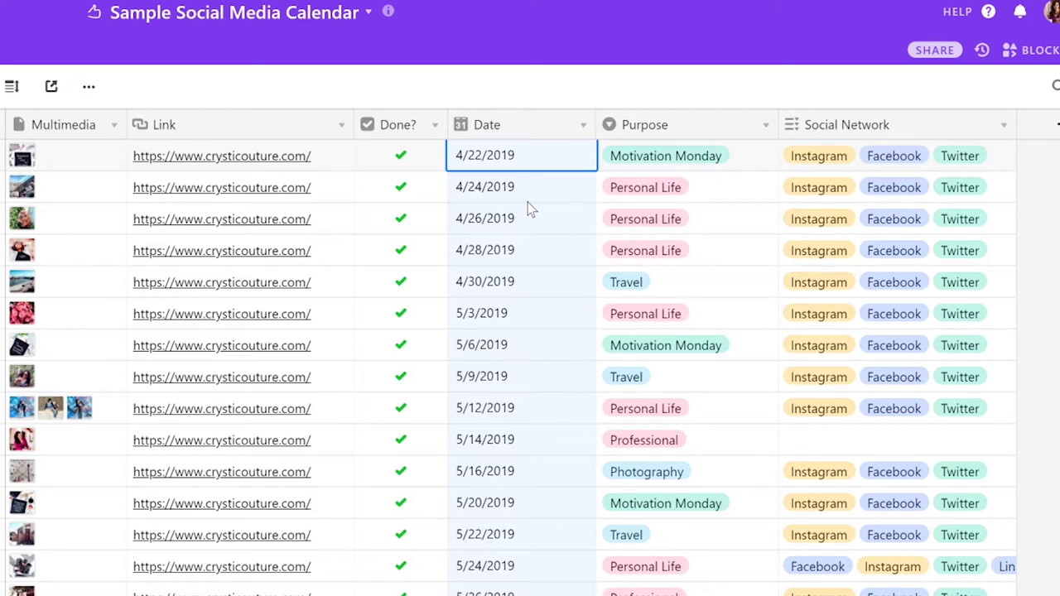
click(659, 125)
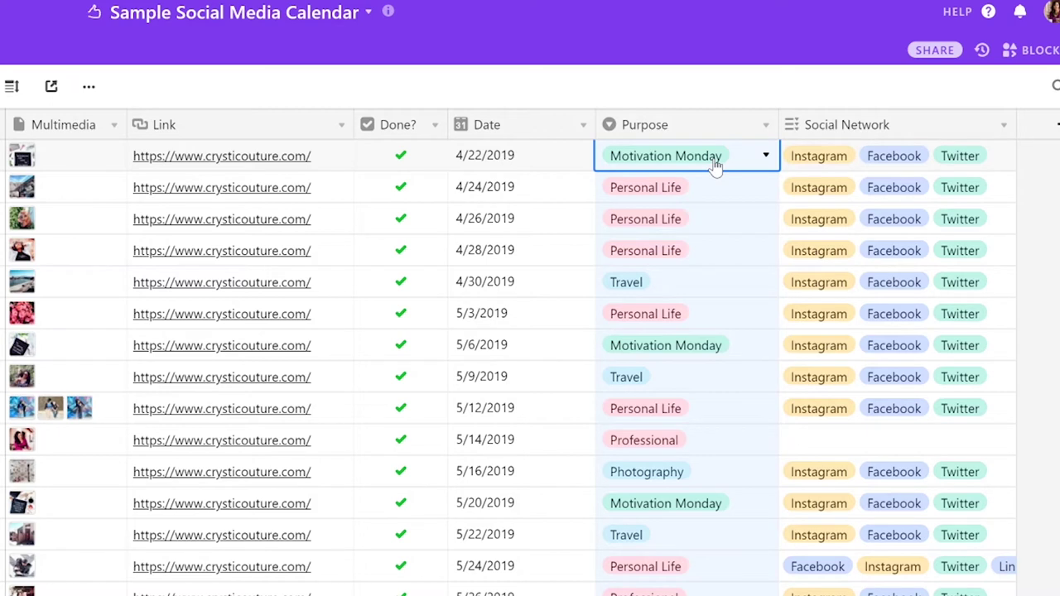
key(Down)
key(Down)
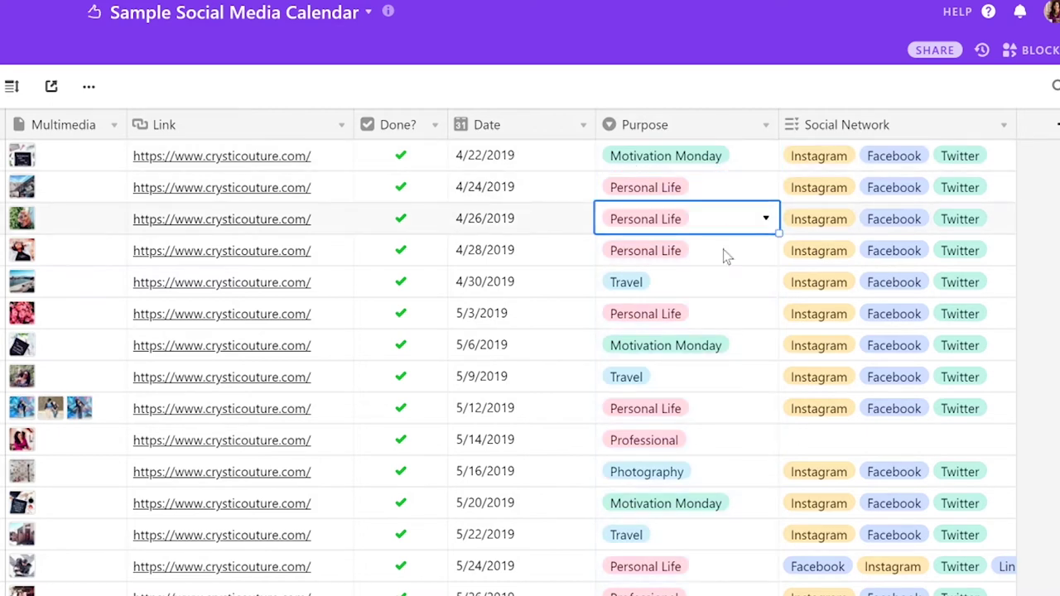
key(Down)
key(Down)
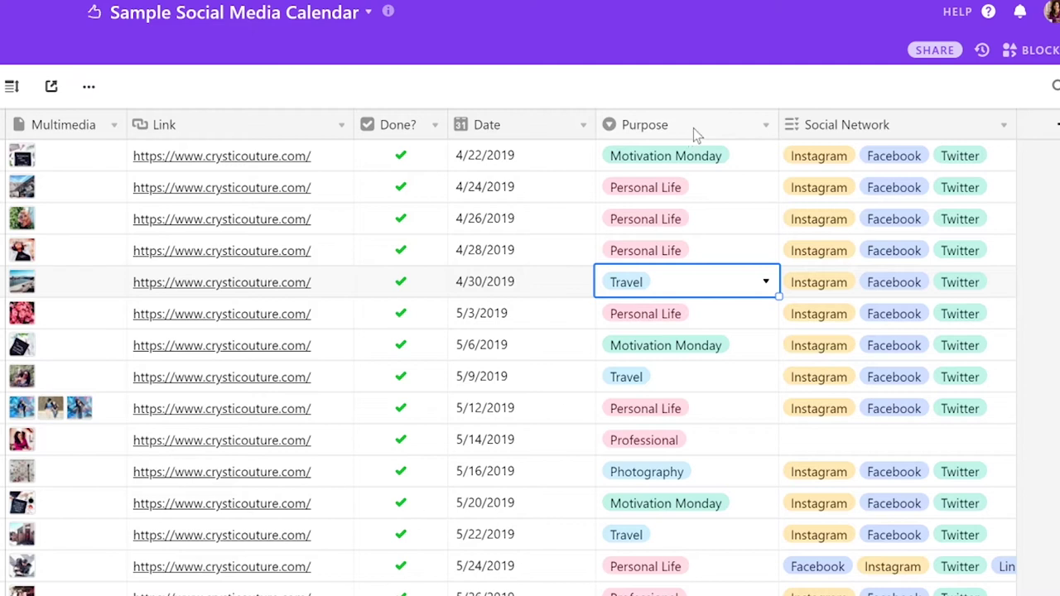
click(895, 133)
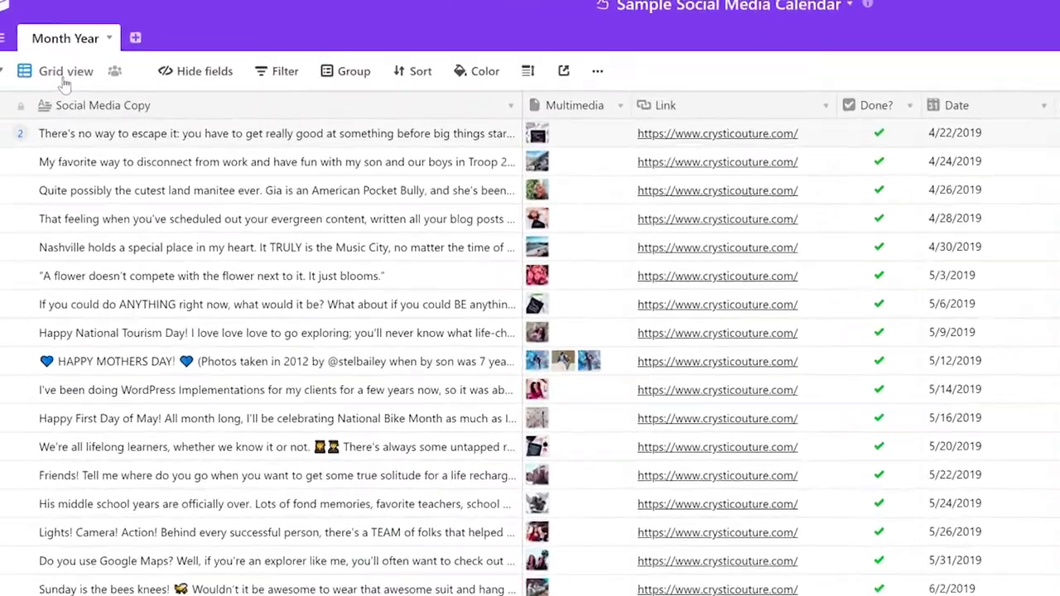
Expand row 7's 5/6/2019 post to show its full record and activity.
scroll(370, 202, down, 5)
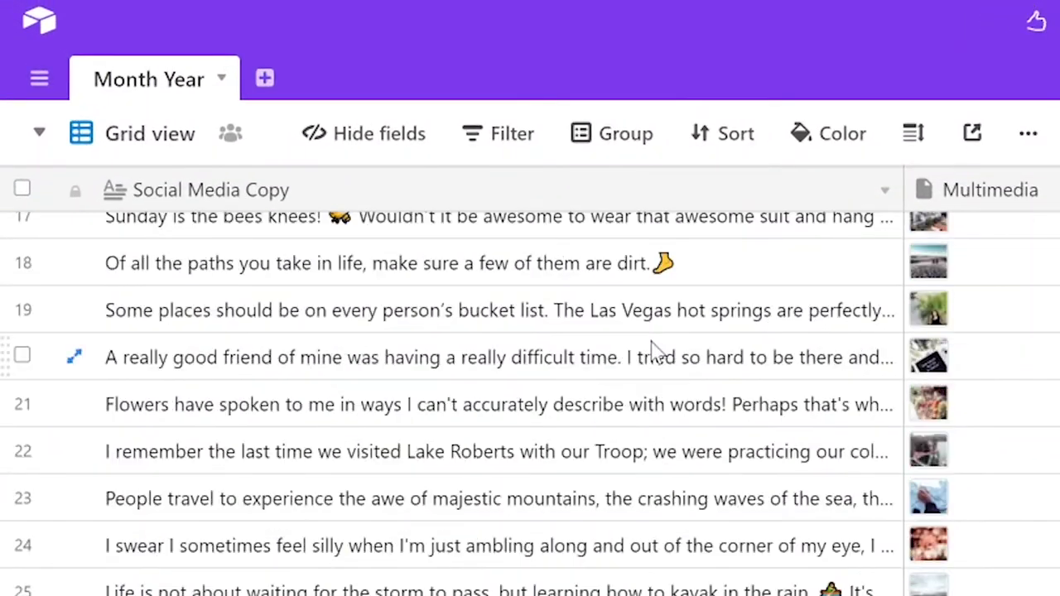
scroll(652, 352, up, 8)
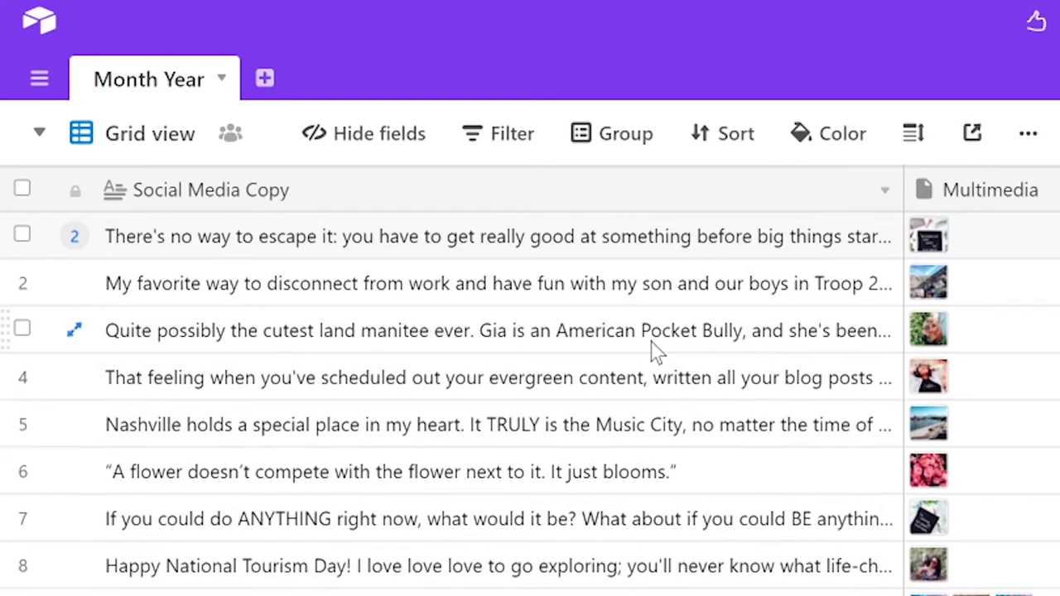
click(133, 145)
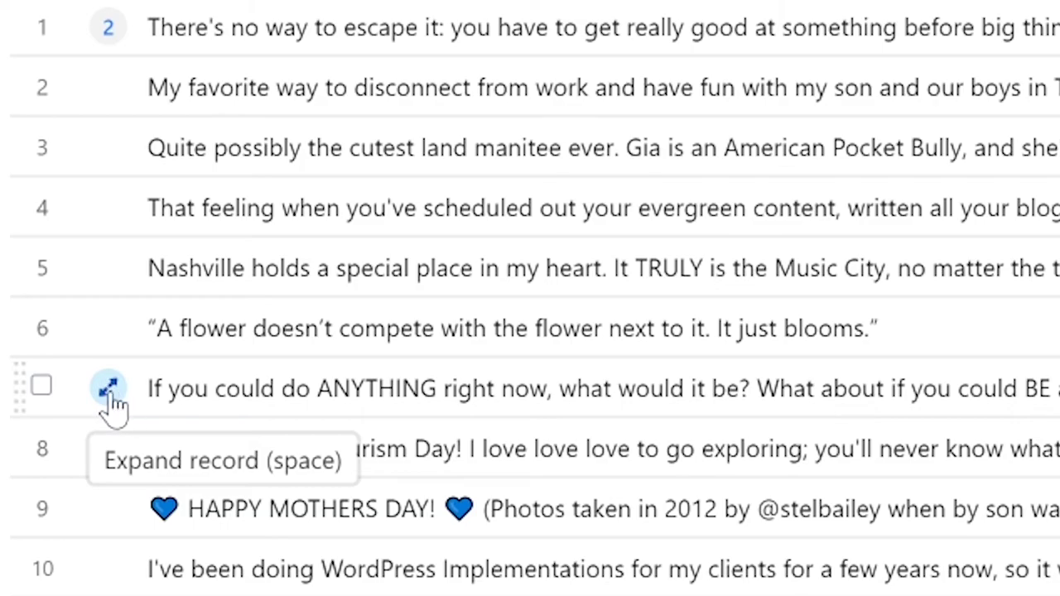
click(111, 394)
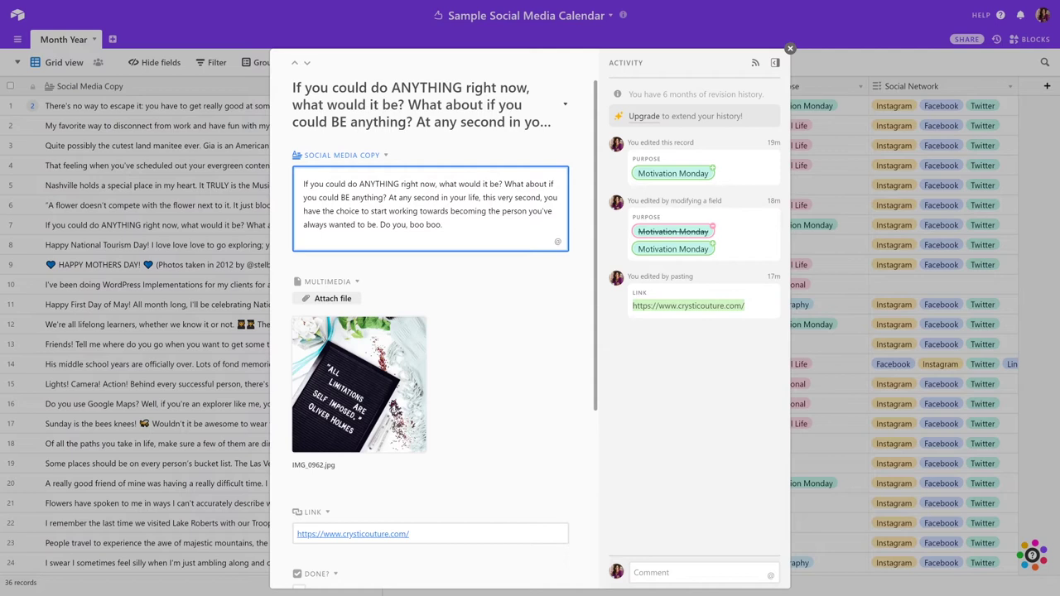
scroll(545, 169, down, 3)
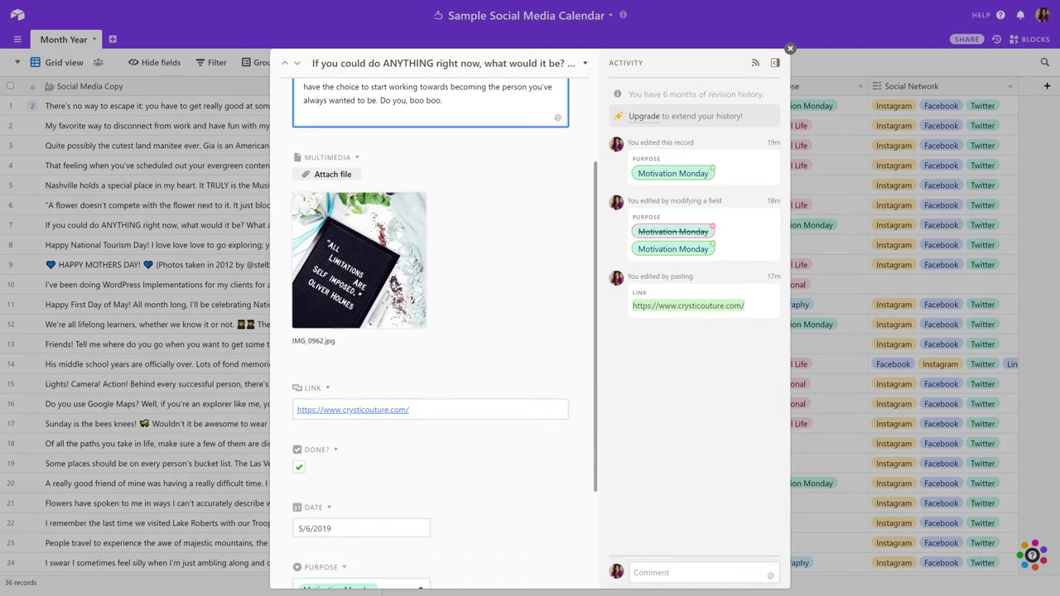
scroll(544, 169, up, 3)
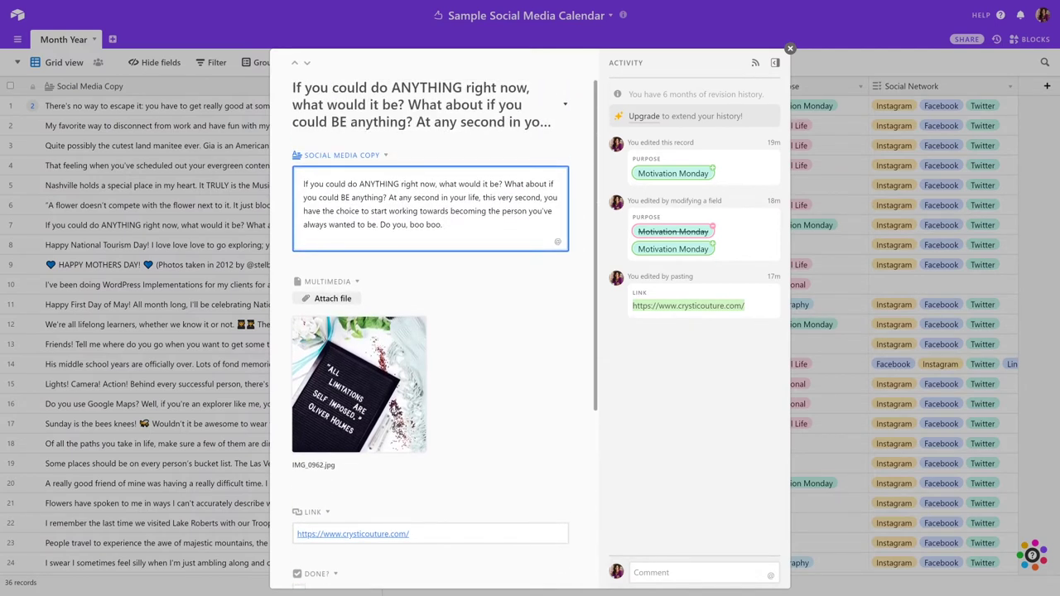
scroll(544, 170, down, 3)
scroll(544, 170, down, 1)
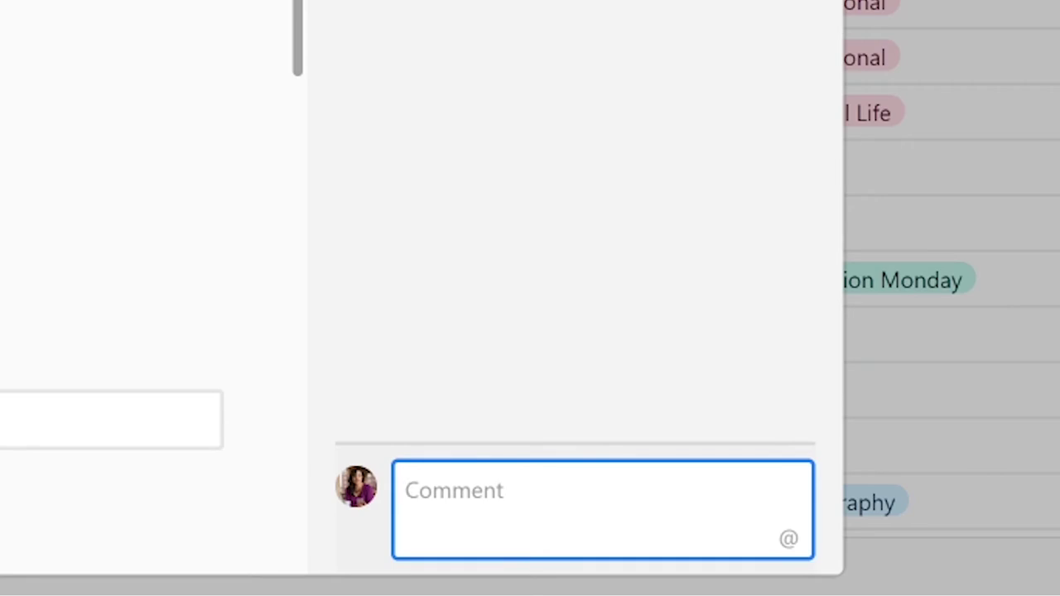
Highlight 'Do you, boo boo.' in the copy and comment Remove "do you boo boo".
text(Remov)
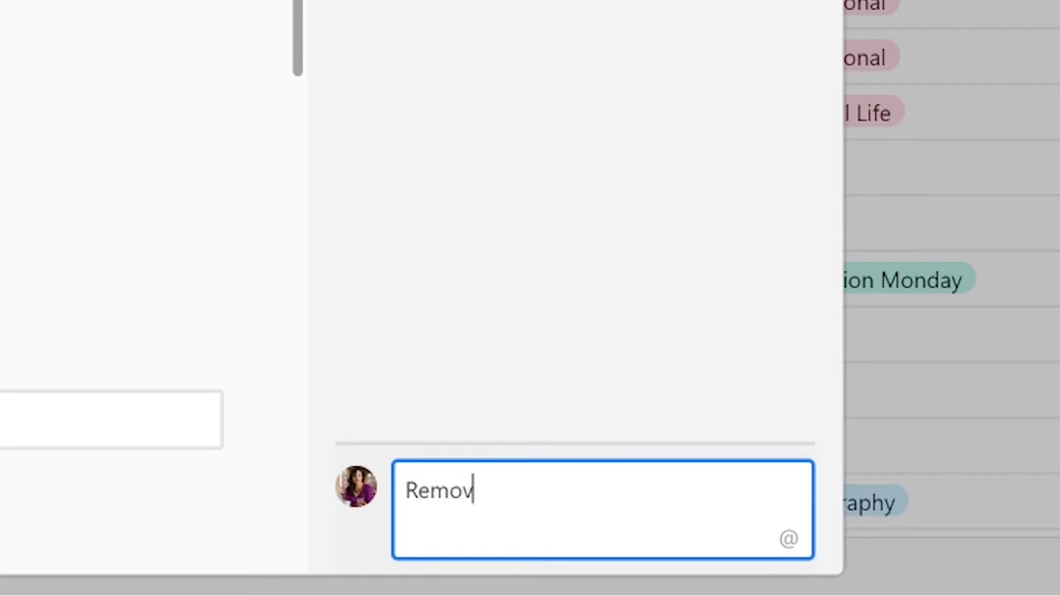
text(e "do you boo)
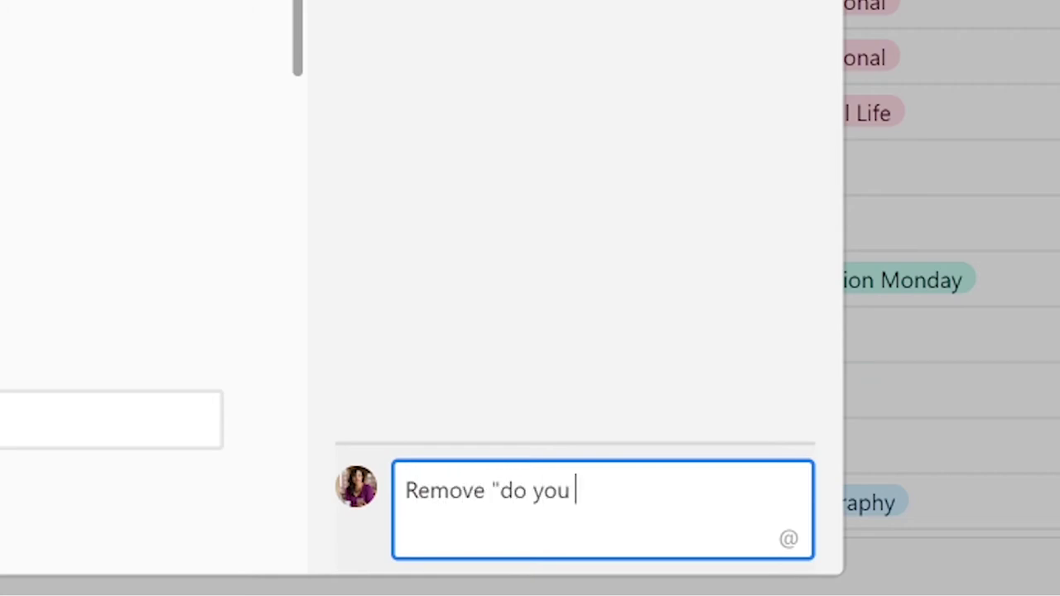
text(")
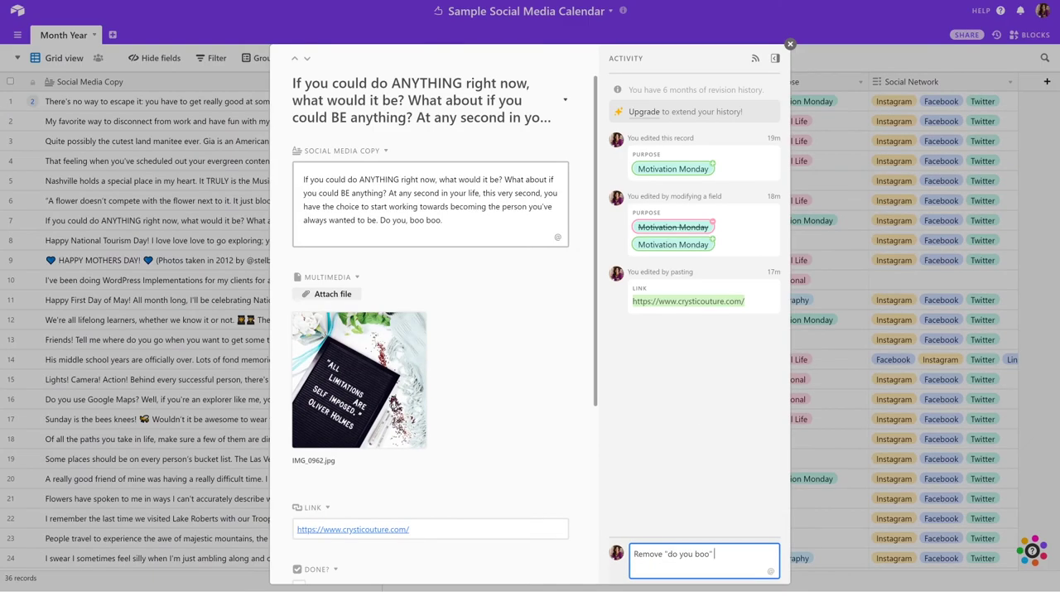
drag(380, 221, 444, 220)
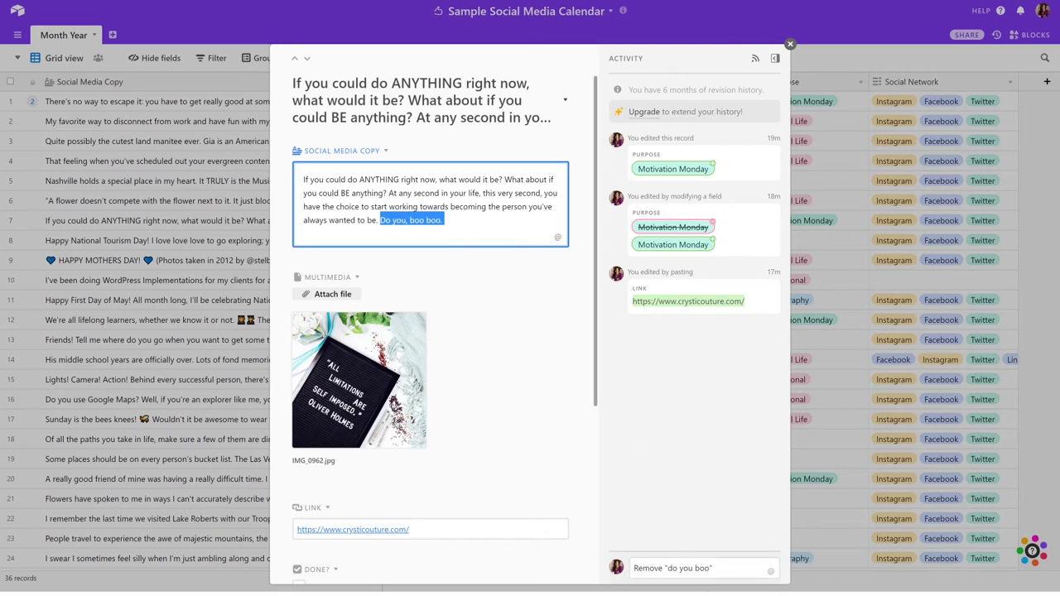
click(704, 568)
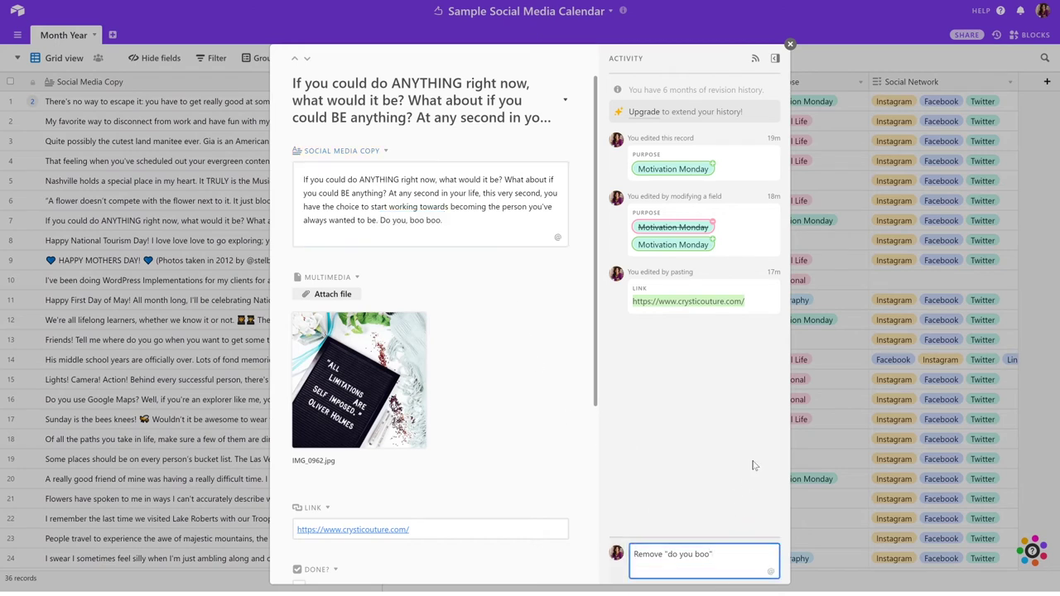
text(Remove "do you boo boo")
key(Return)
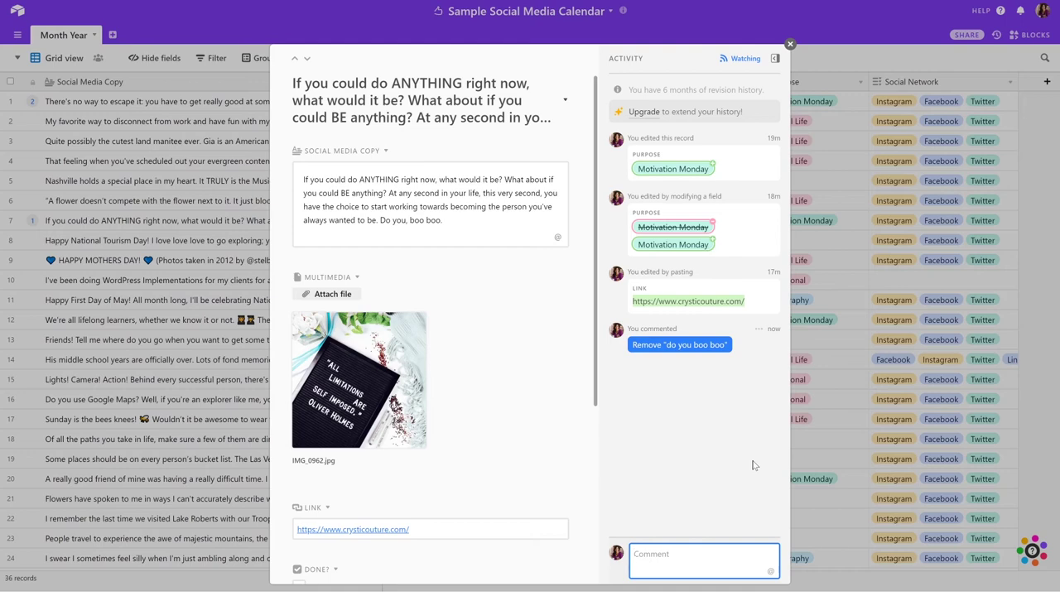
text(@)
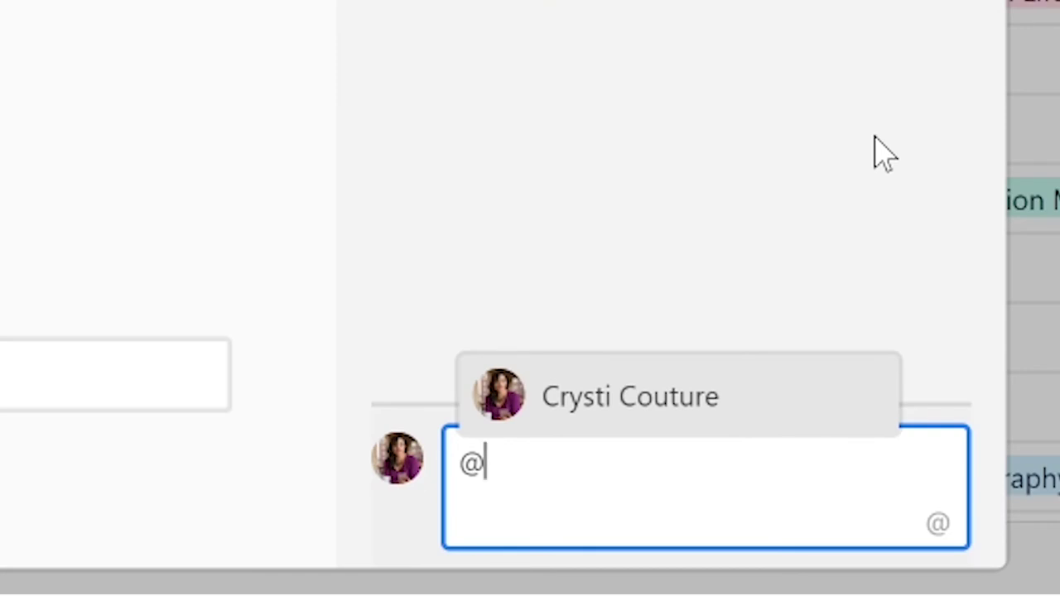
text(crysti)
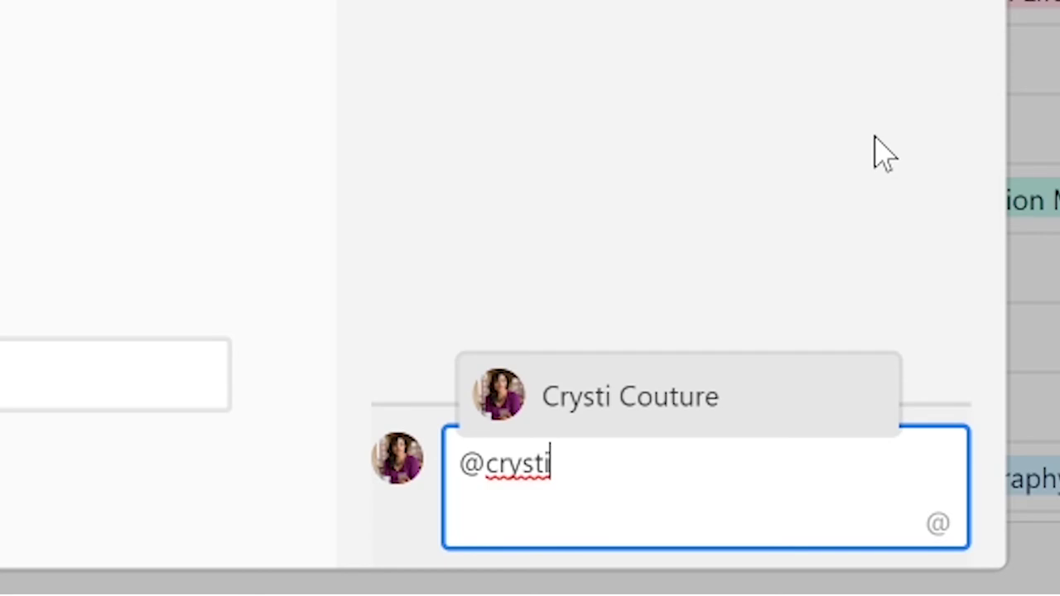
key(Return)
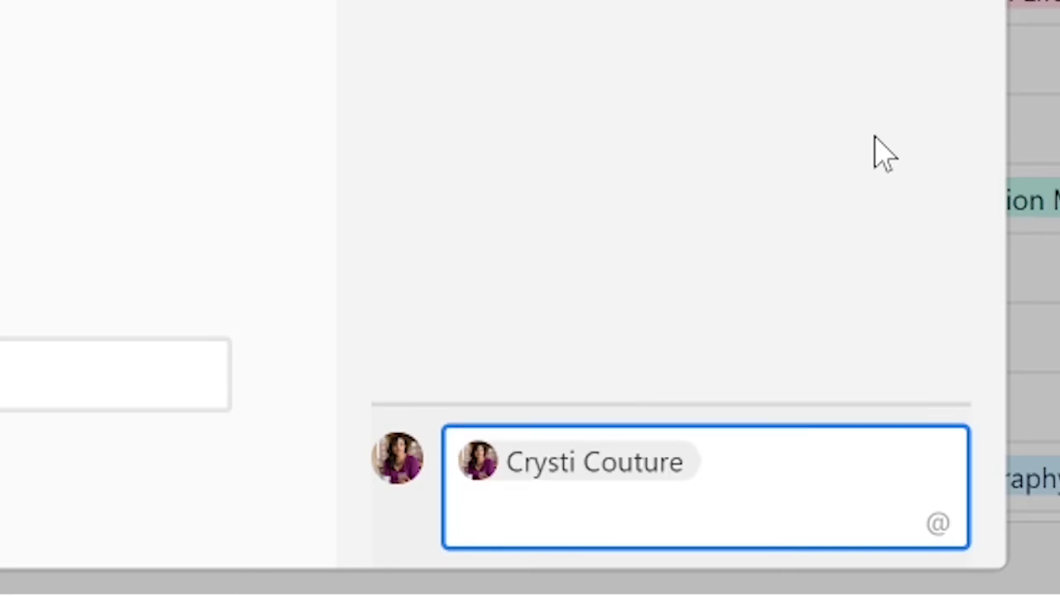
text(https://www.crysticouture.com/)
key(ctrl+z)
text(Remove "do yo)
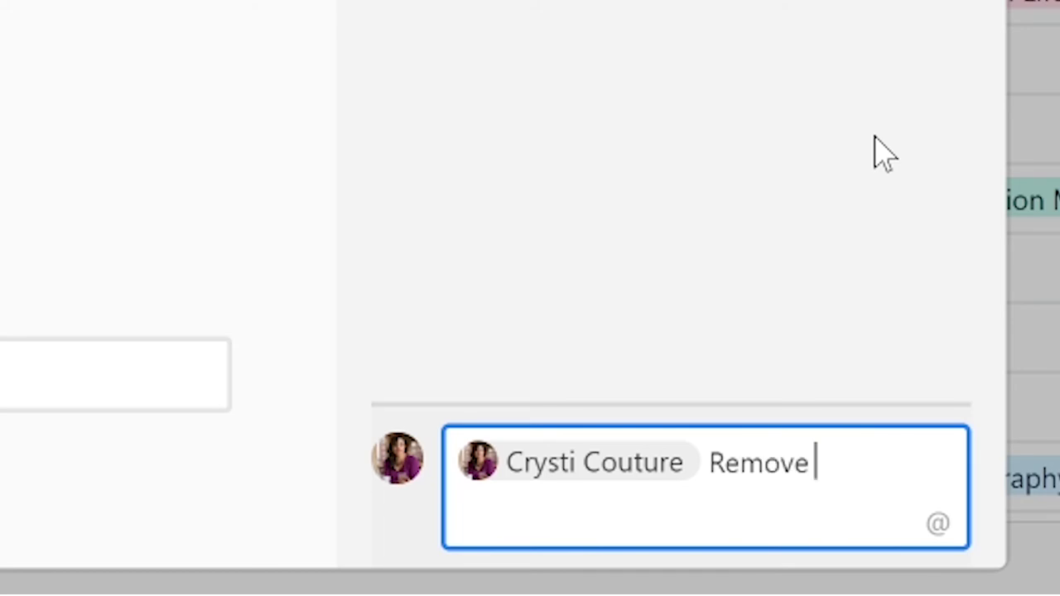
text(u )
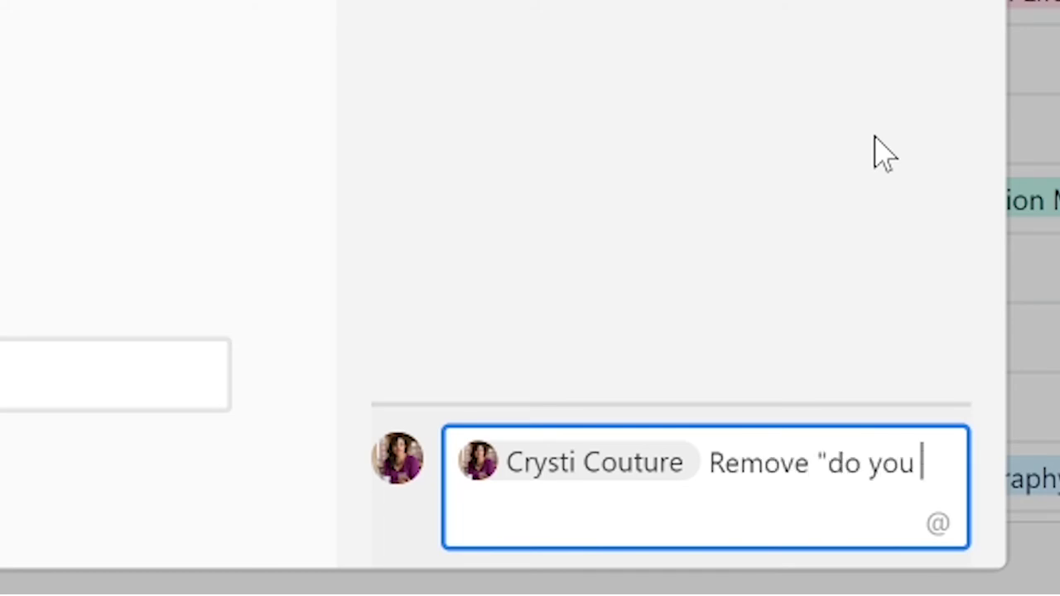
text(boo boo")
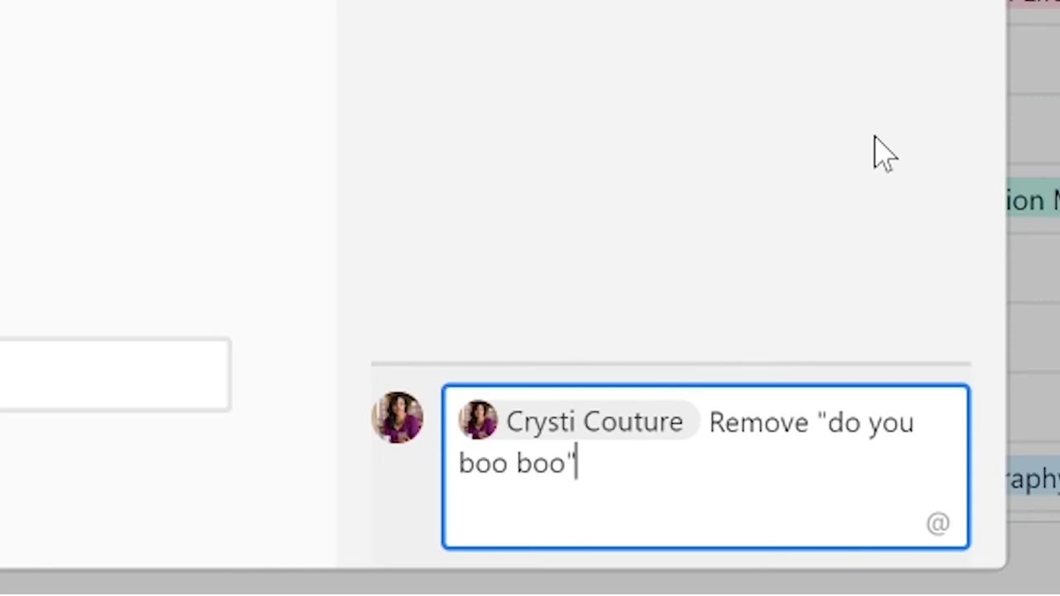
key(Return)
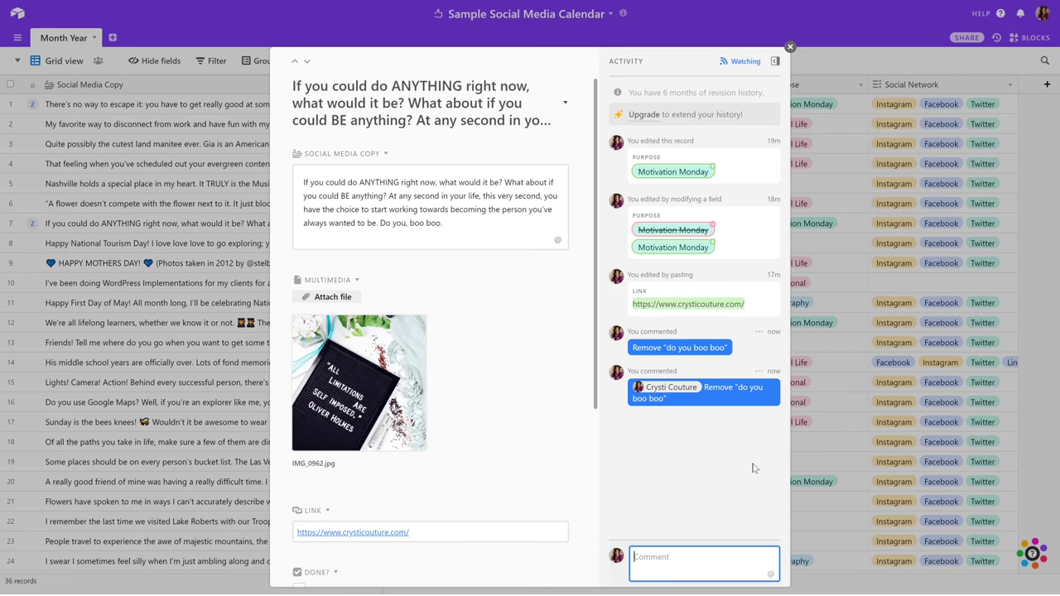
Close row 7's record and scroll the calendar grid down and back to the top.
click(790, 47)
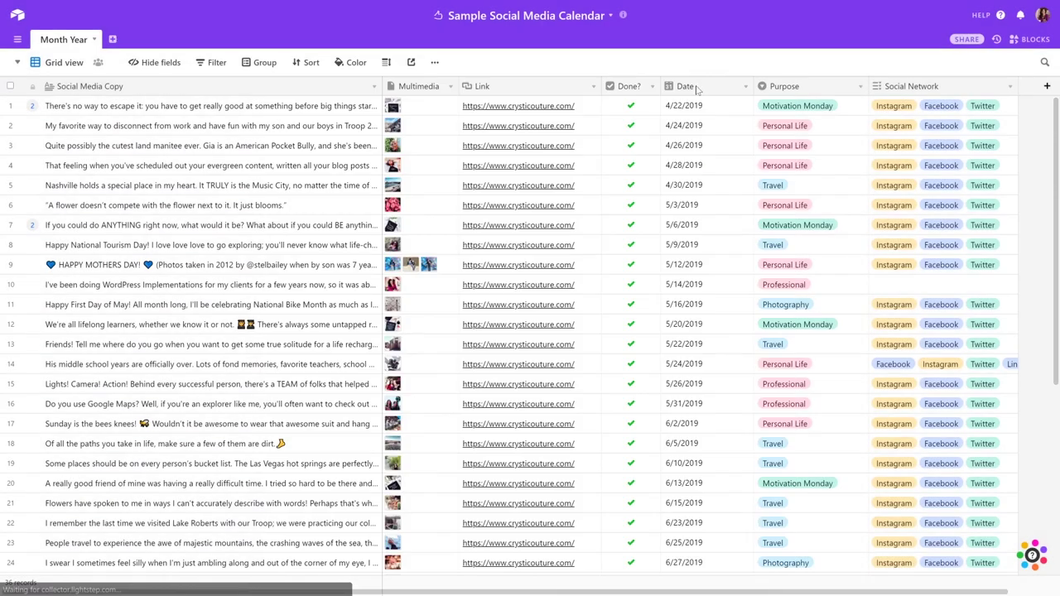
scroll(254, 153, down, 3)
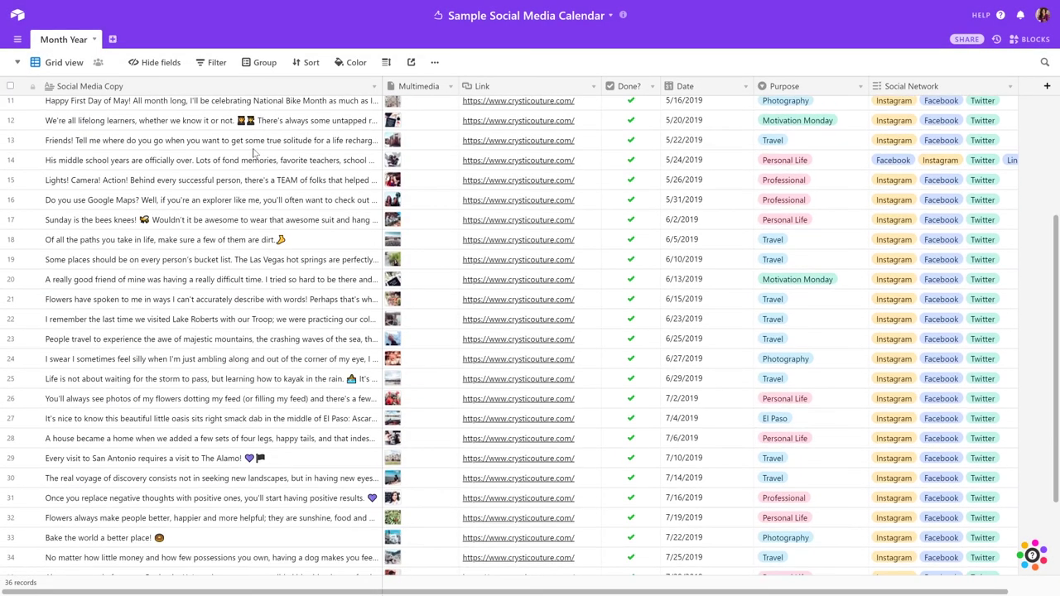
scroll(254, 153, down, 2)
scroll(254, 153, up, 5)
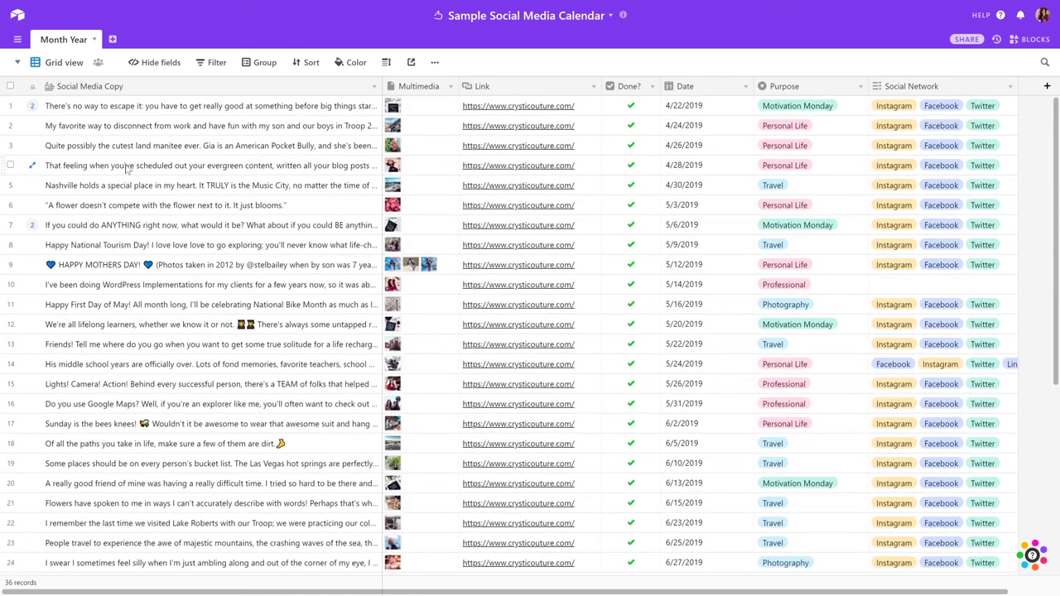
scroll(61, 135, down, 2)
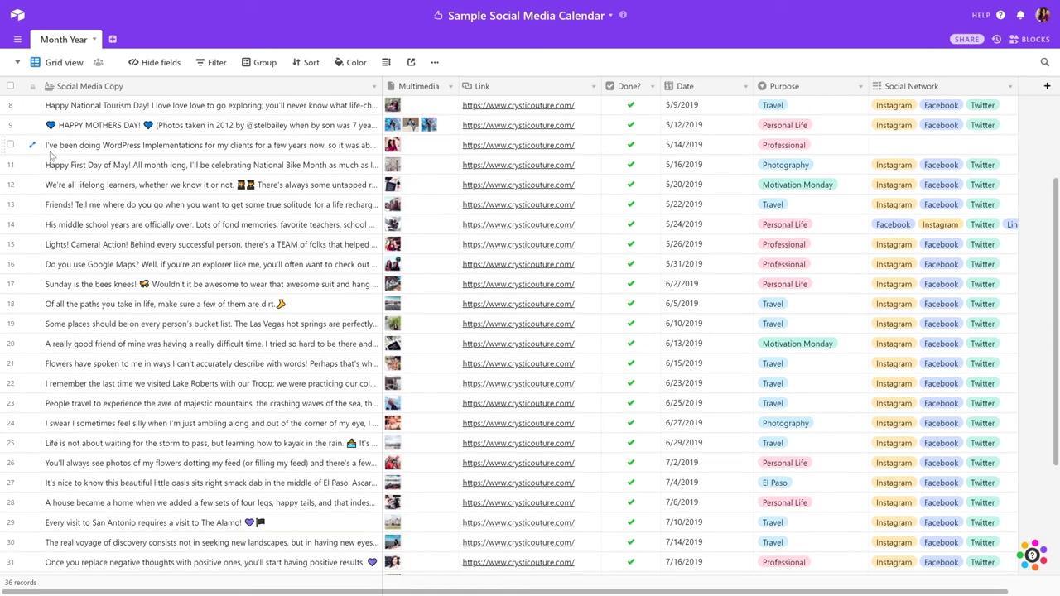
scroll(79, 170, down, 3)
scroll(79, 169, up, 4)
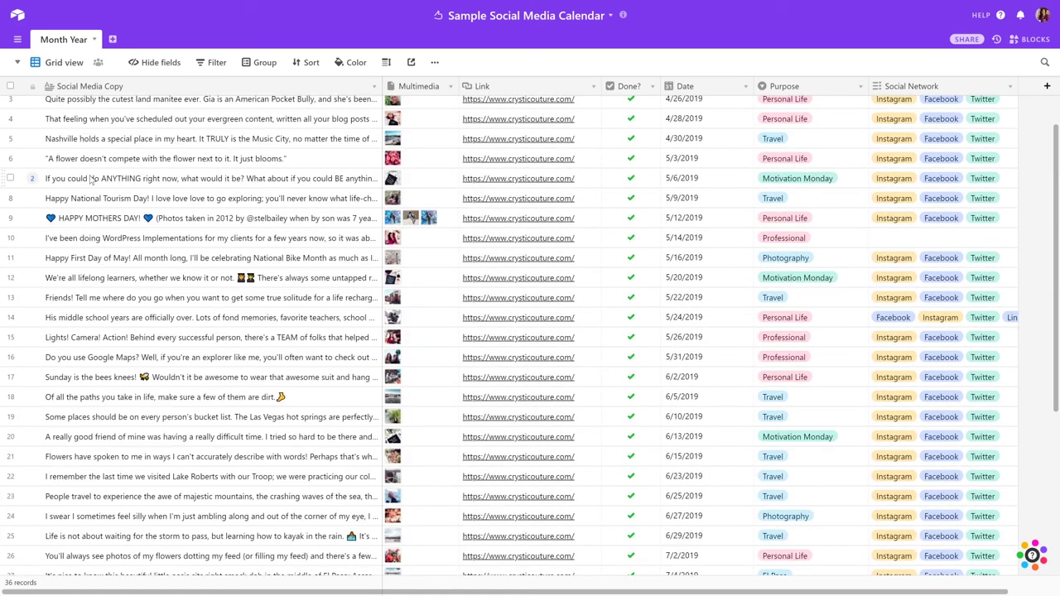
scroll(95, 173, up, 1)
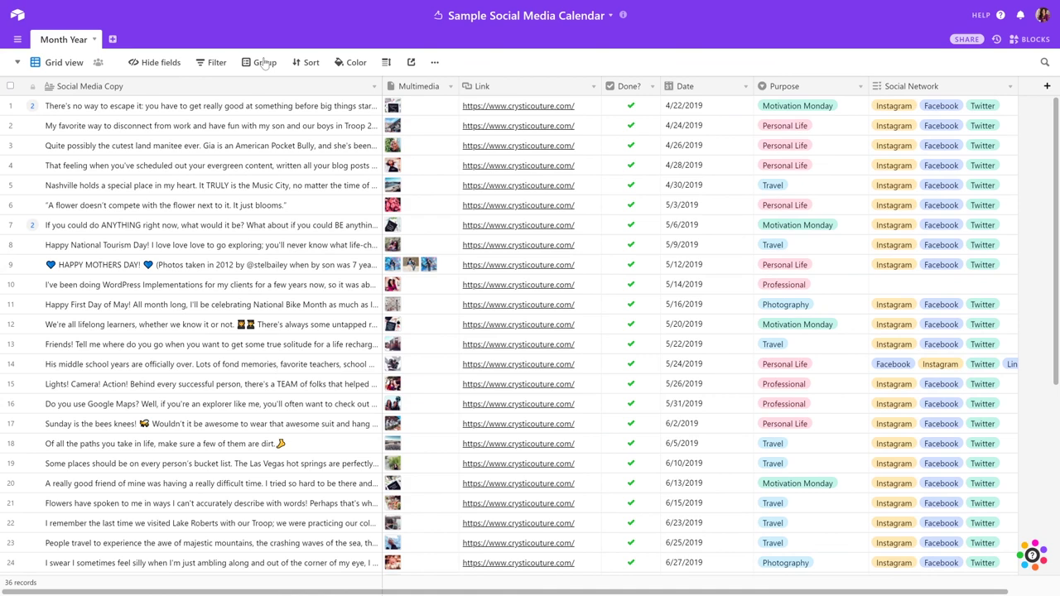